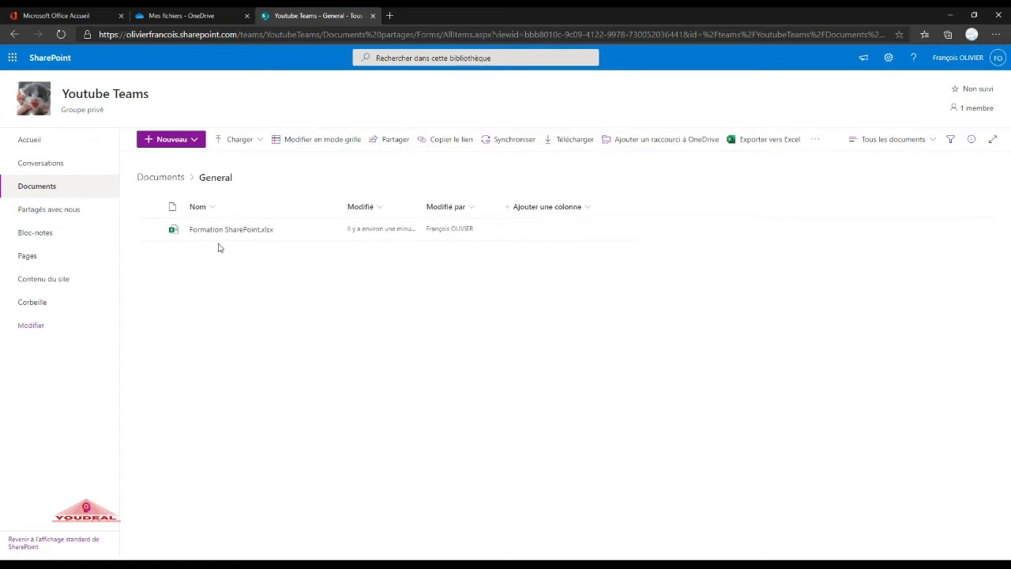
- Compare the actions for Formation SharePoint.xlsx, including check-out, with Classeur1.xlsx's actions in OneDrive
{"action": "left_click", "coordinate": [148, 231]}
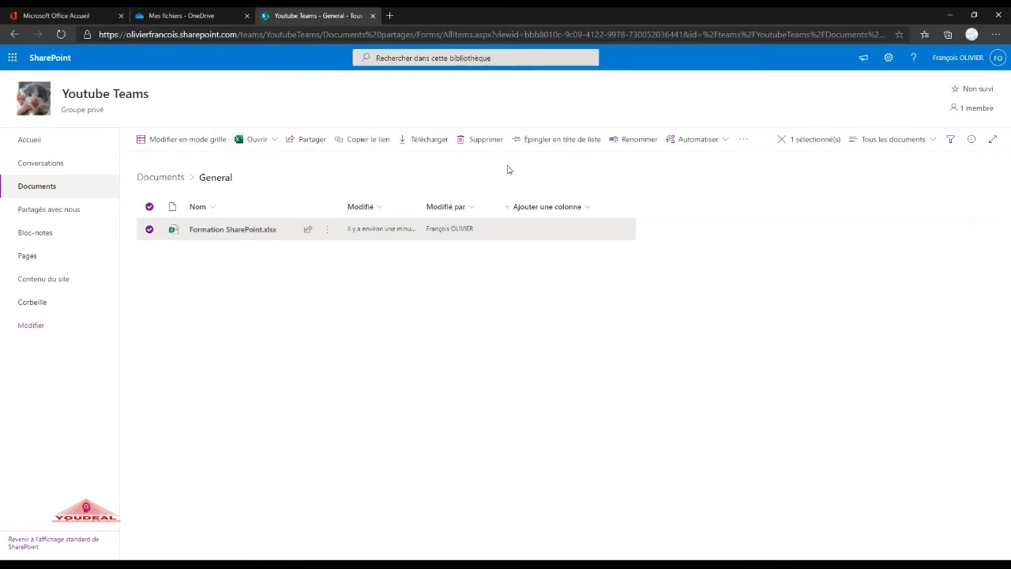
{"action": "left_click", "coordinate": [745, 141]}
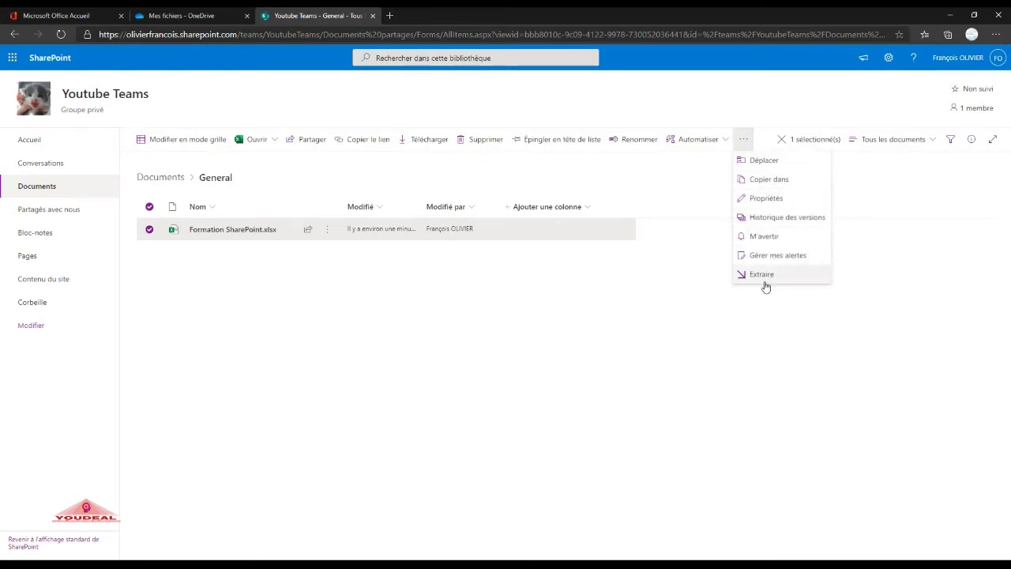
{"action": "left_click", "coordinate": [192, 16]}
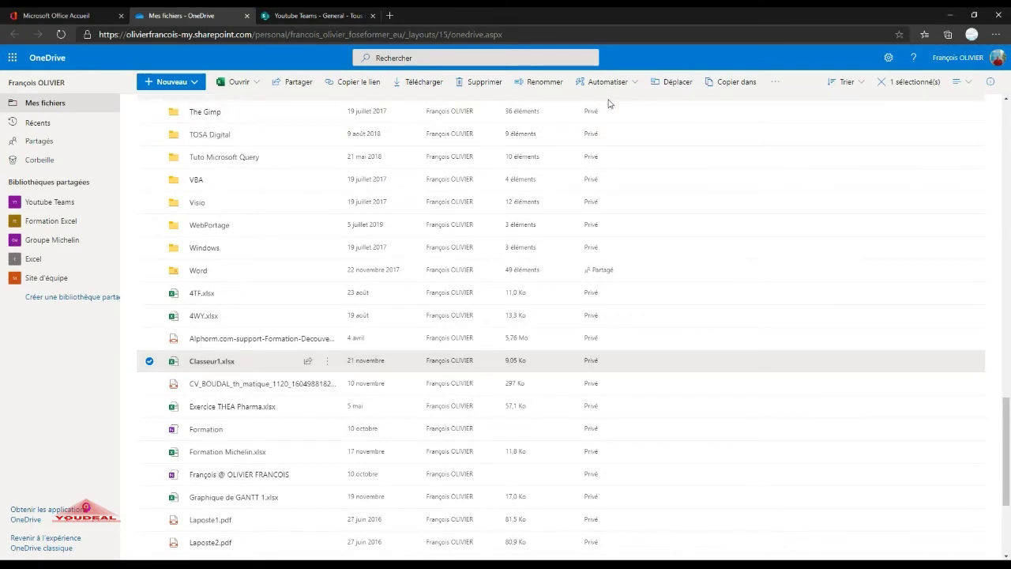
{"action": "left_click", "coordinate": [773, 82]}
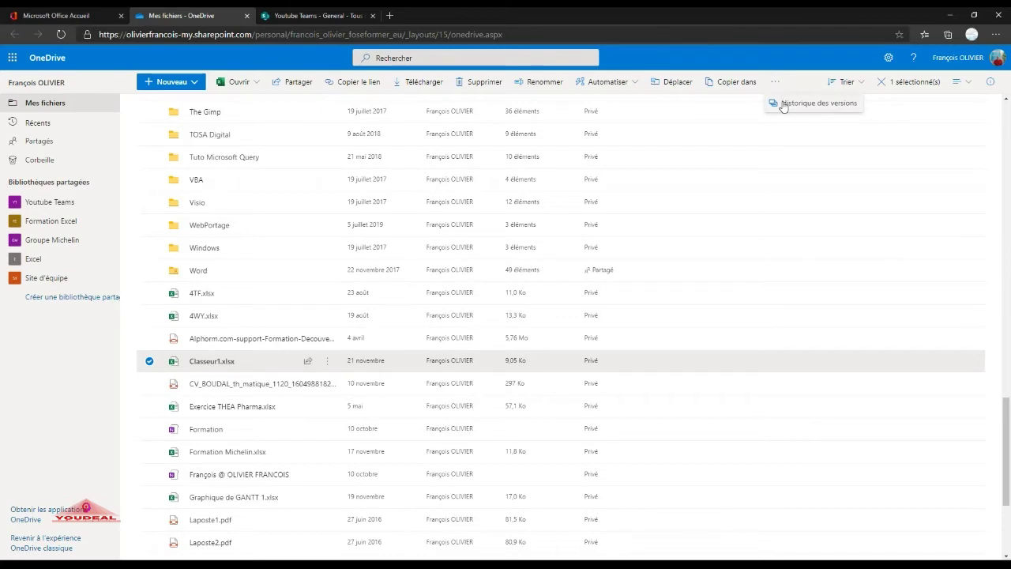
{"action": "left_click", "coordinate": [332, 15]}
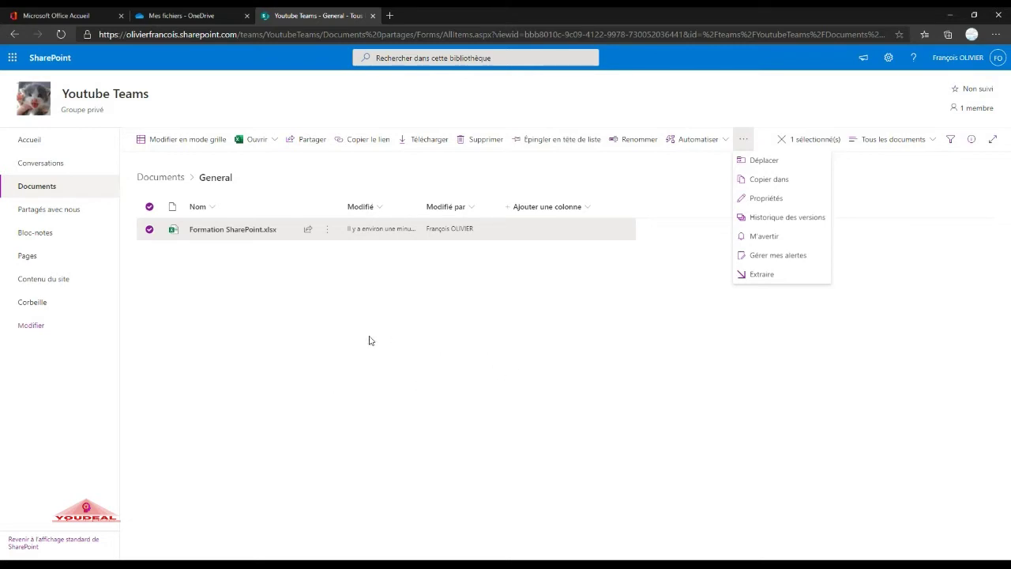
- Dismiss the actions menu, clear the selection, then select Formation SharePoint.xlsx again
{"action": "left_click", "coordinate": [147, 262]}
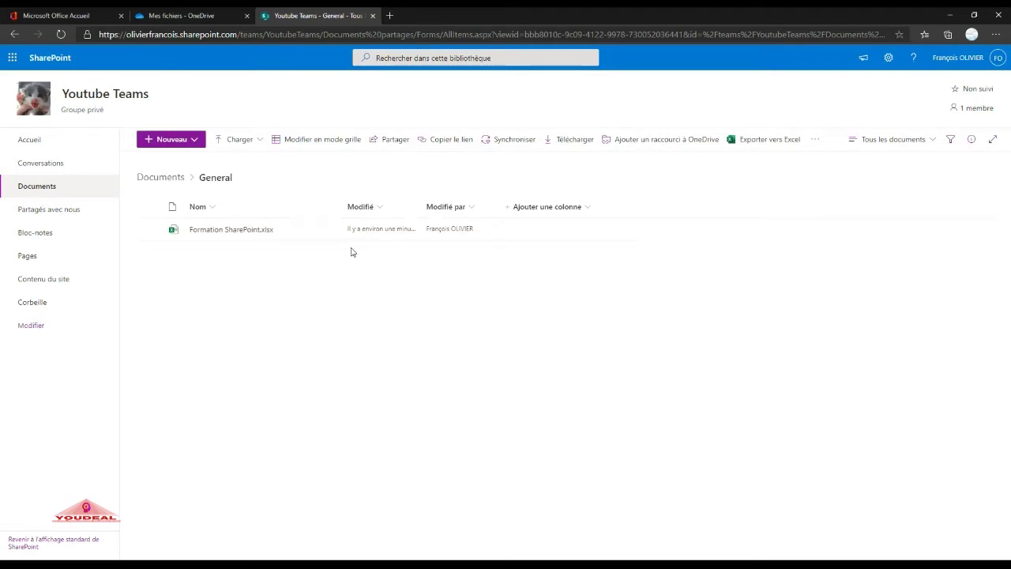
{"action": "left_click", "coordinate": [175, 232]}
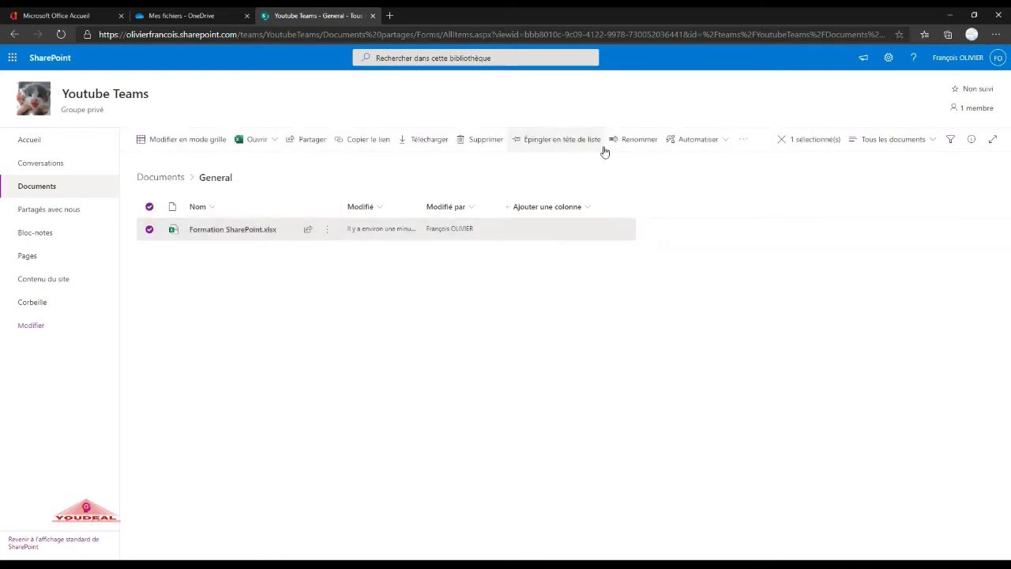
- Check out Formation SharePoint.xlsx with Extraire, then open it in Excel for the web
{"action": "left_click", "coordinate": [745, 140]}
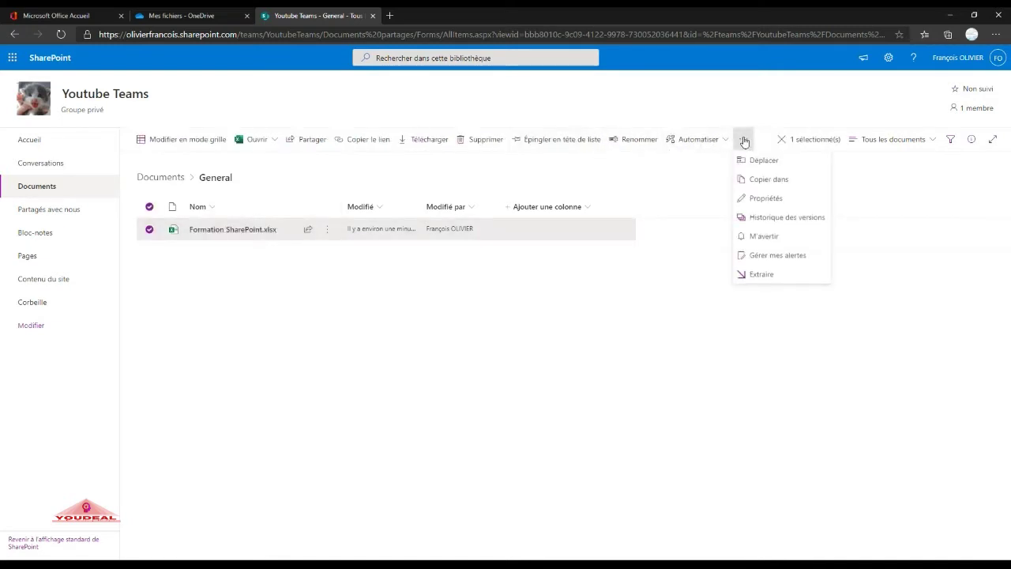
{"action": "left_click", "coordinate": [778, 273]}
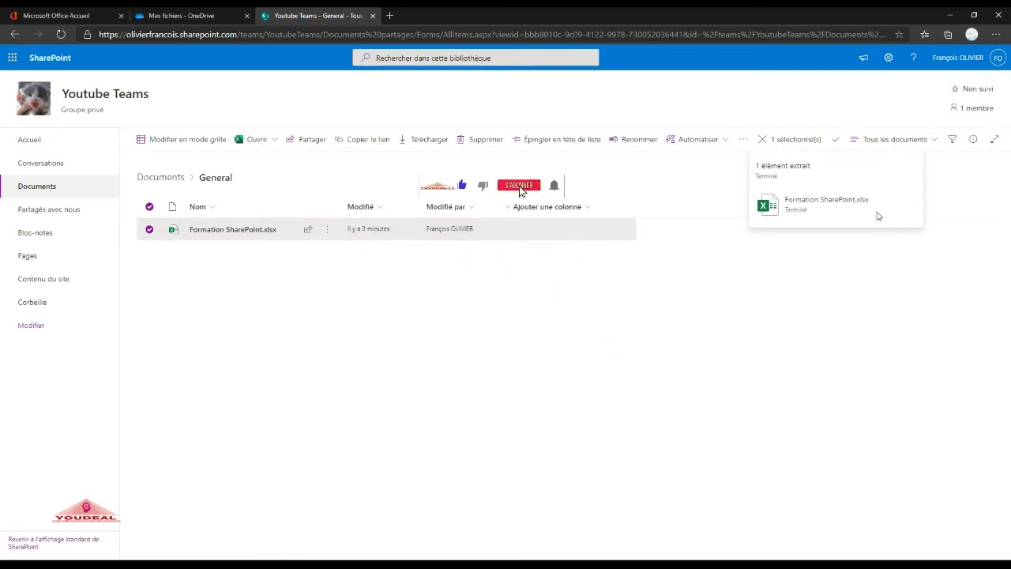
{"action": "left_click", "coordinate": [148, 228]}
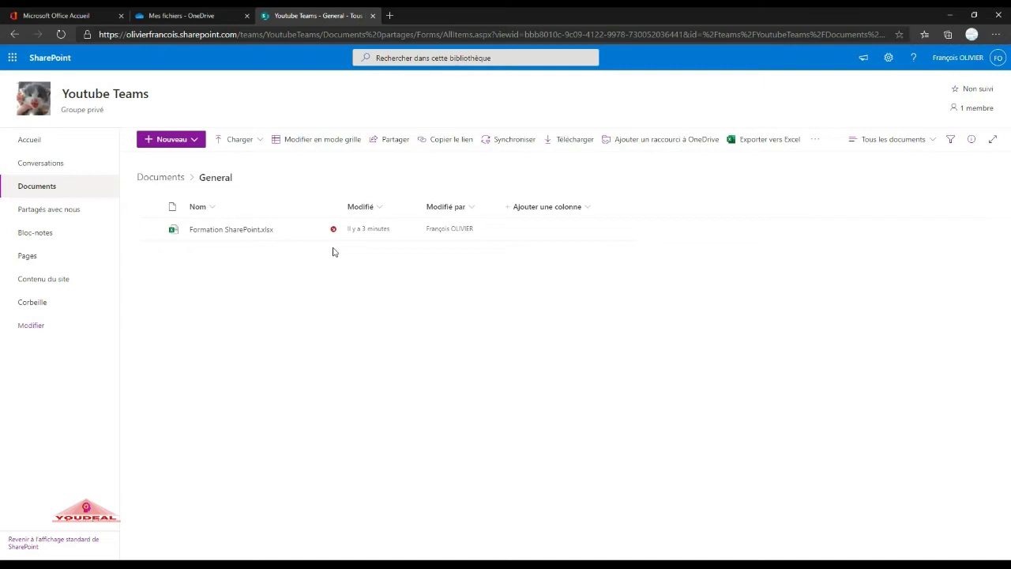
{"action": "left_click", "coordinate": [242, 231]}
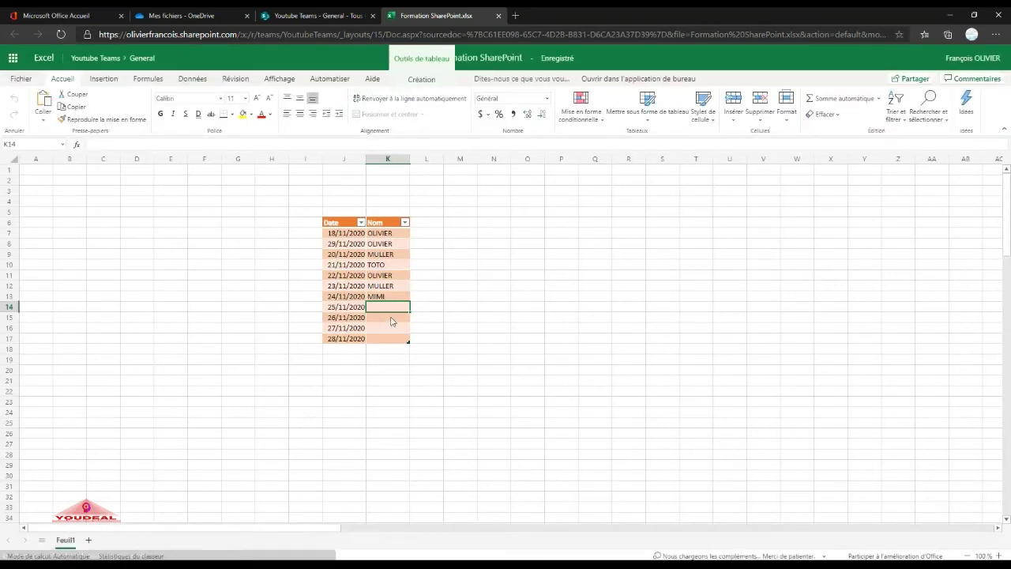
- Enter Rifi in K14 for 25/11/2020 and close the Excel Online workbook
{"action": "type", "text": "Rifi"}
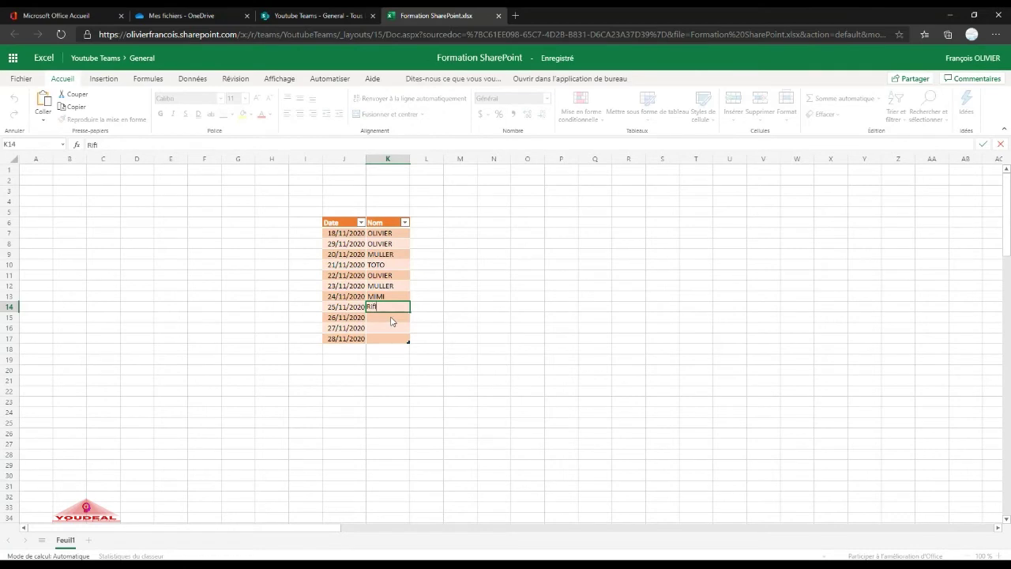
{"action": "key", "text": "Return"}
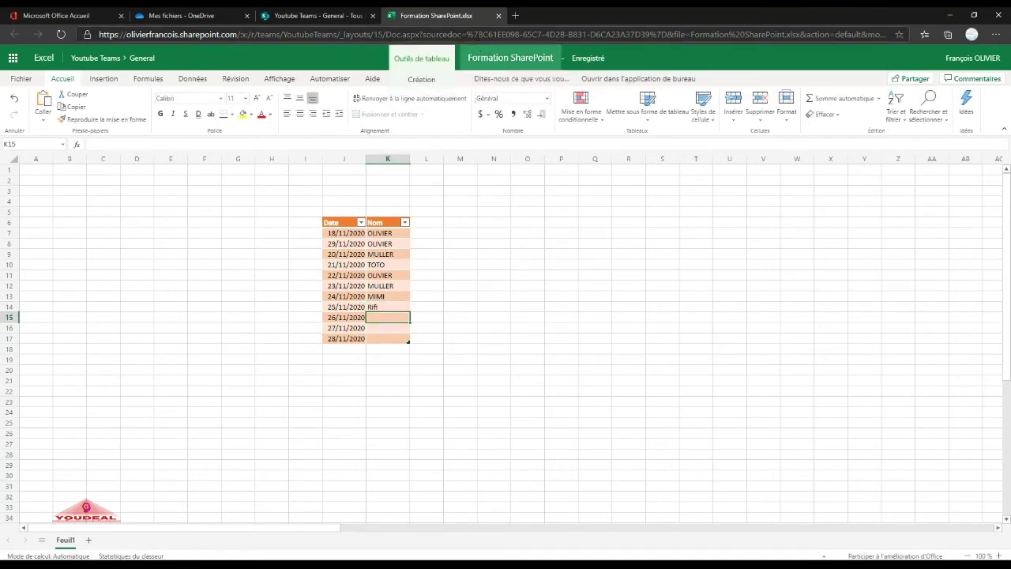
{"action": "left_click", "coordinate": [498, 15]}
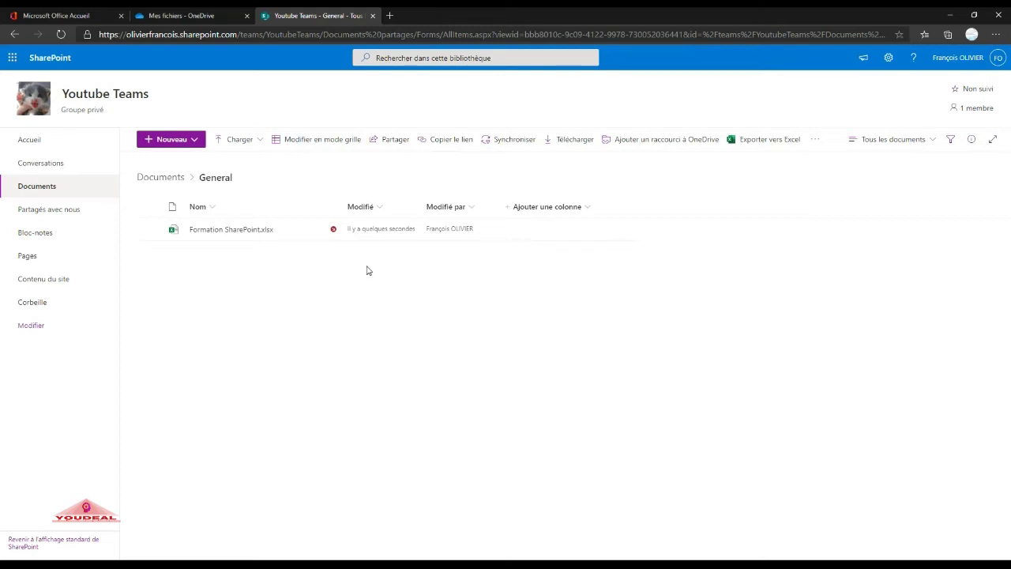
- Start checking in Formation SharePoint.xlsx from its actions menu
{"action": "left_click", "coordinate": [150, 231]}
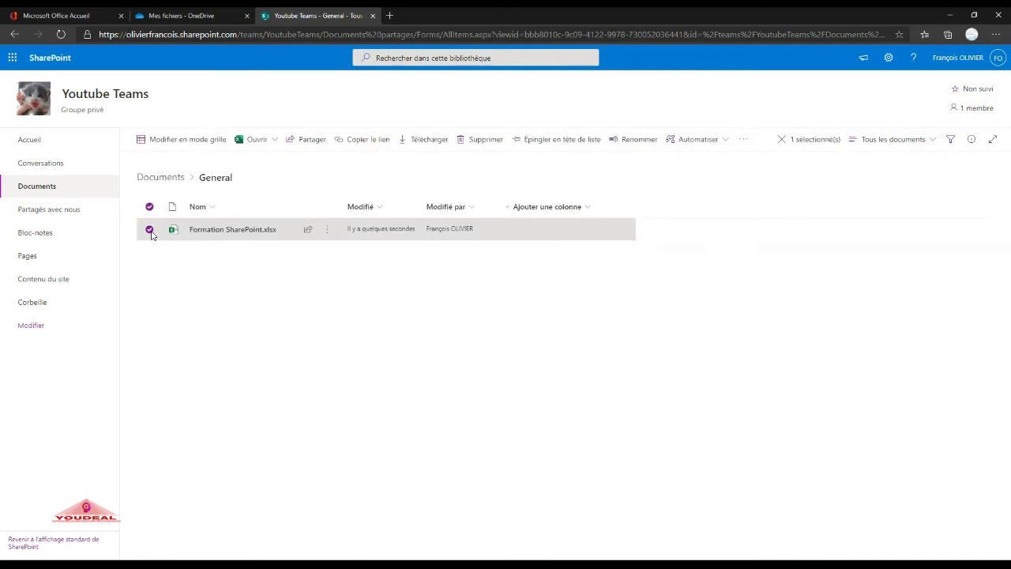
{"action": "left_click", "coordinate": [745, 143]}
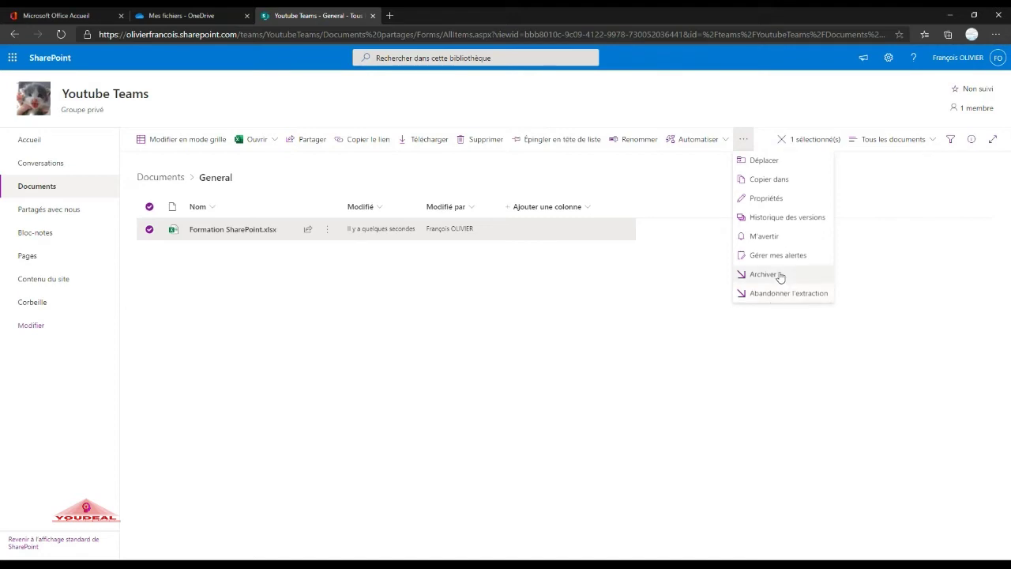
{"action": "left_click", "coordinate": [779, 275]}
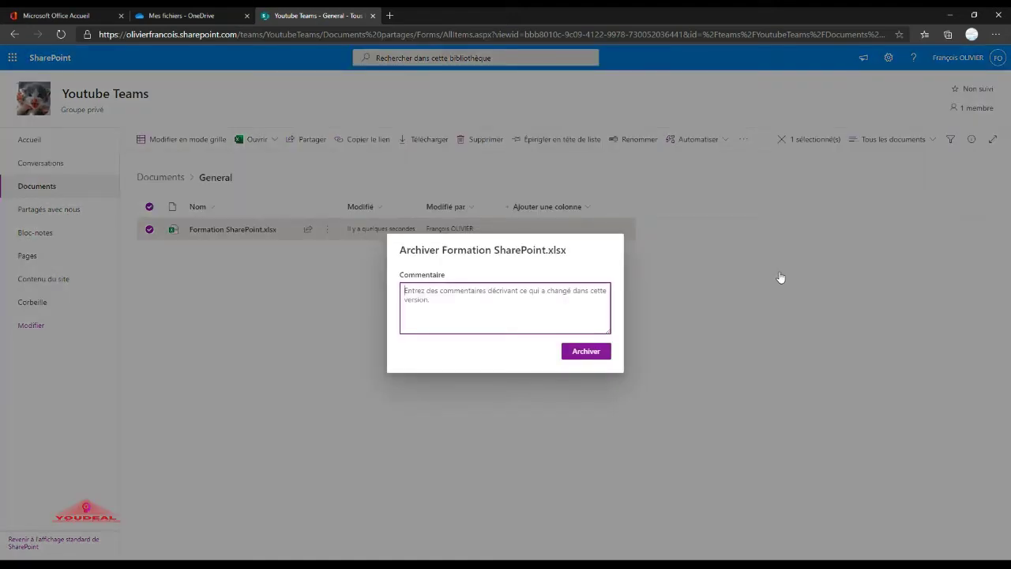
- Check the file in with the comment 'Mise à jour du planning' and deselect it
{"action": "type", "text": "Mise à jour du planning"}
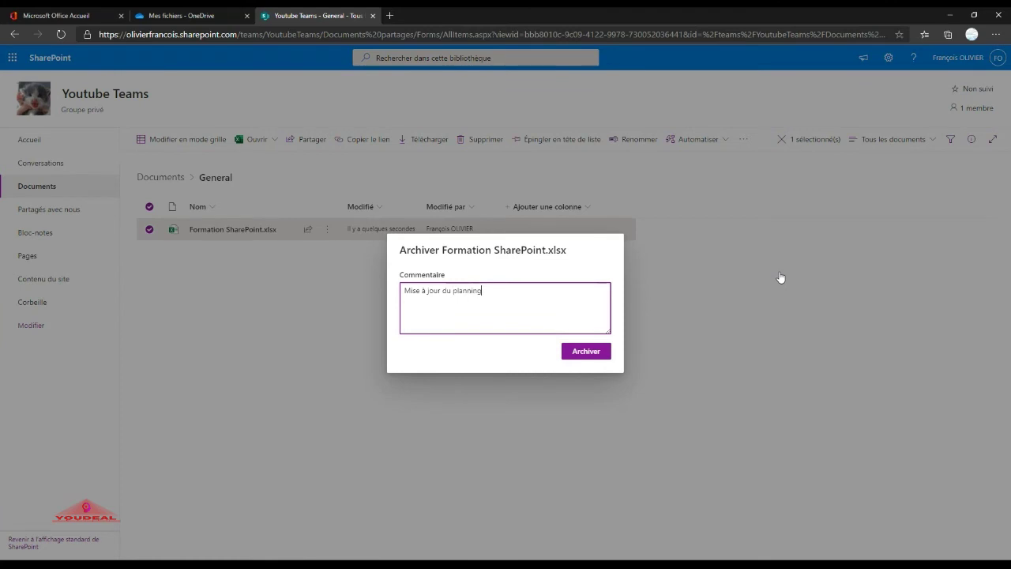
{"action": "left_click", "coordinate": [592, 355]}
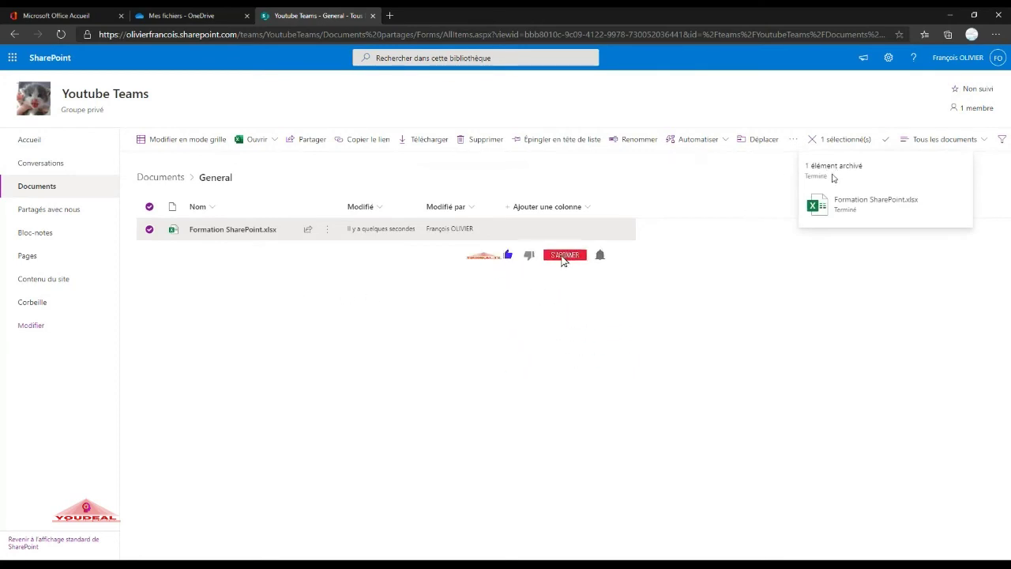
{"action": "left_click", "coordinate": [149, 229]}
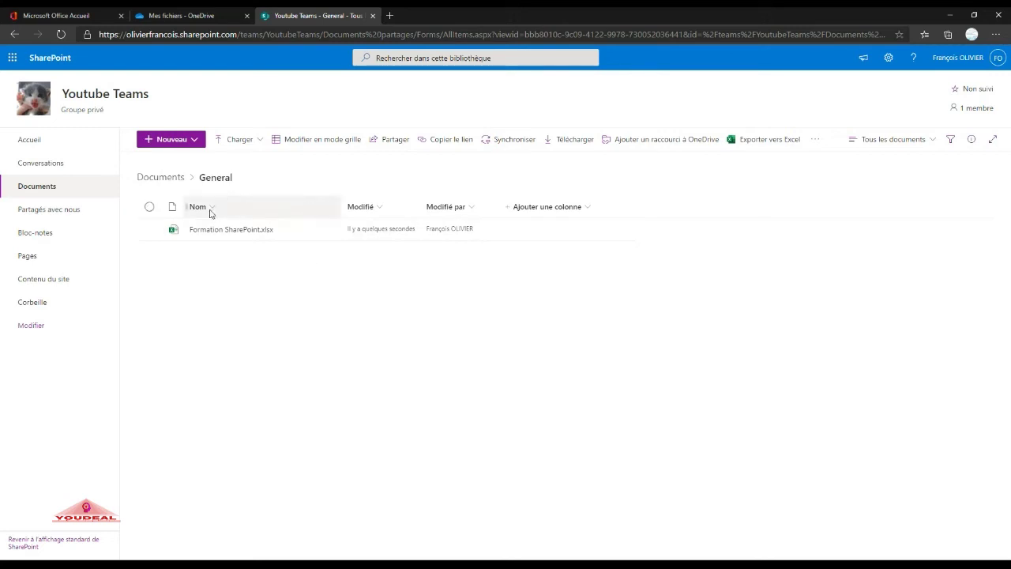
- Open Historique des versions for Formation SharePoint.xlsx, showing version 12.0 with its comment
{"action": "left_click", "coordinate": [149, 230]}
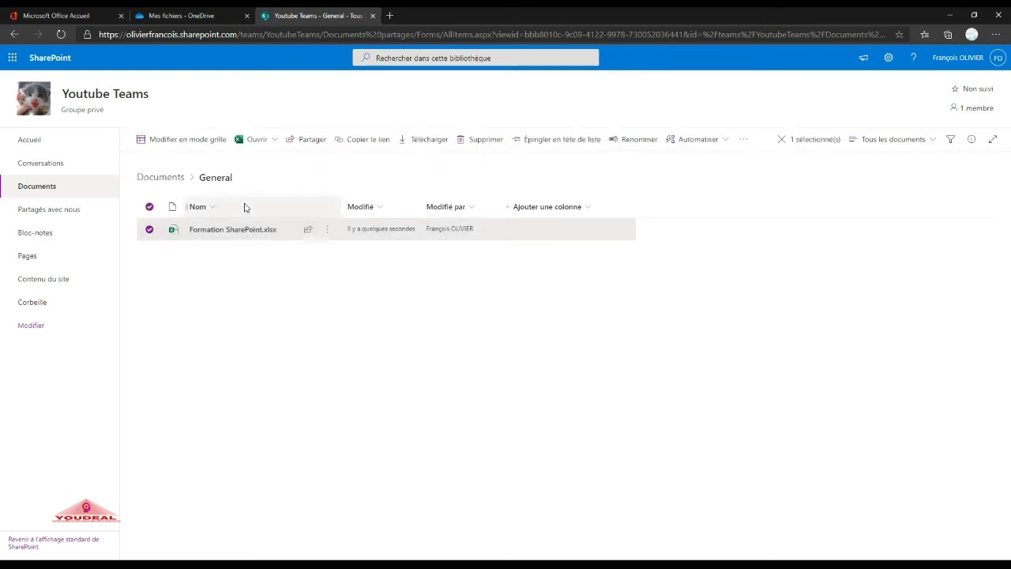
{"action": "left_click", "coordinate": [743, 141]}
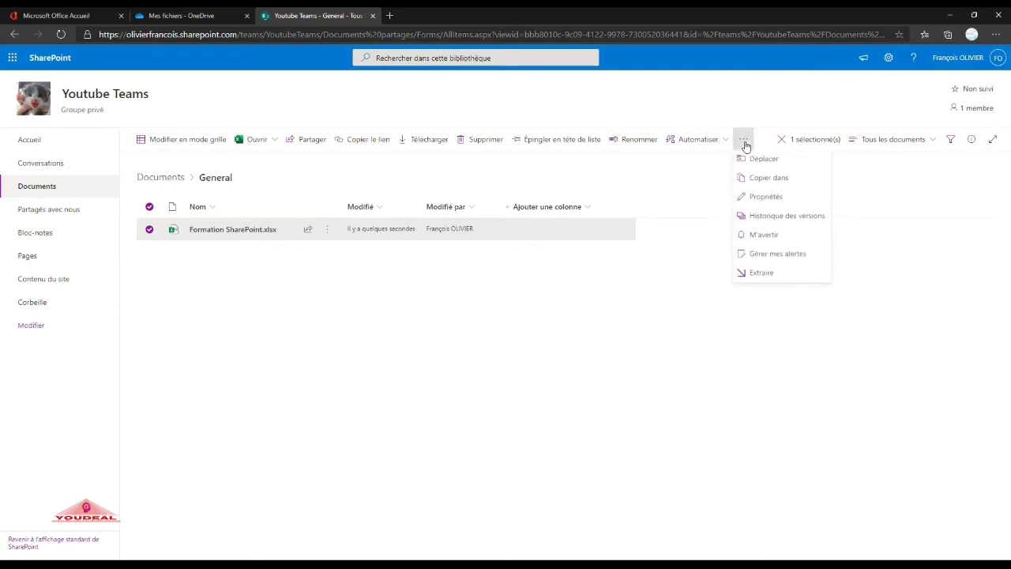
{"action": "left_click", "coordinate": [761, 217]}
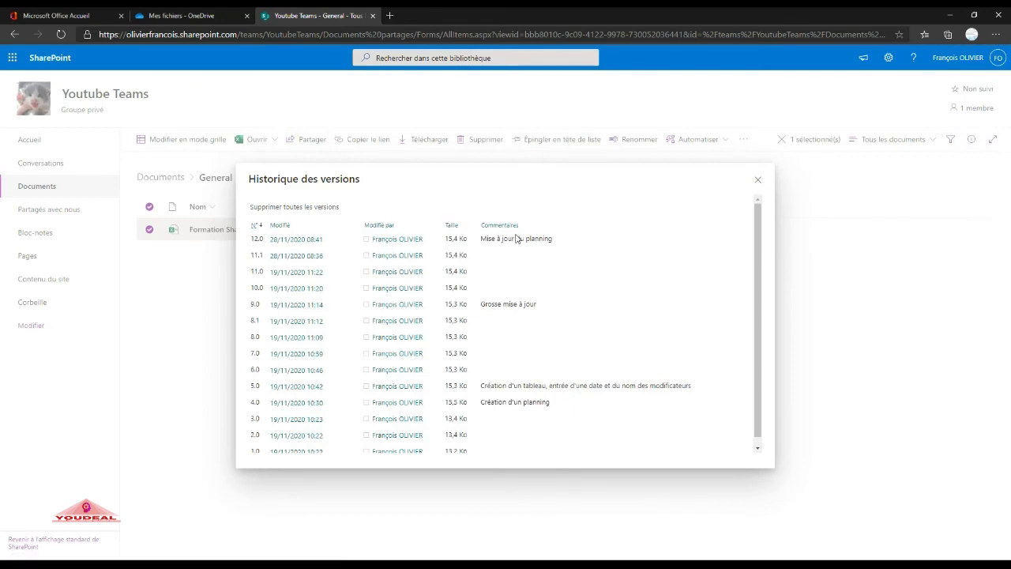
- View Classeur1.xlsx's OneDrive version history (1.0–3.0, no comments), then go back to SharePoint
{"action": "left_click", "coordinate": [199, 14]}
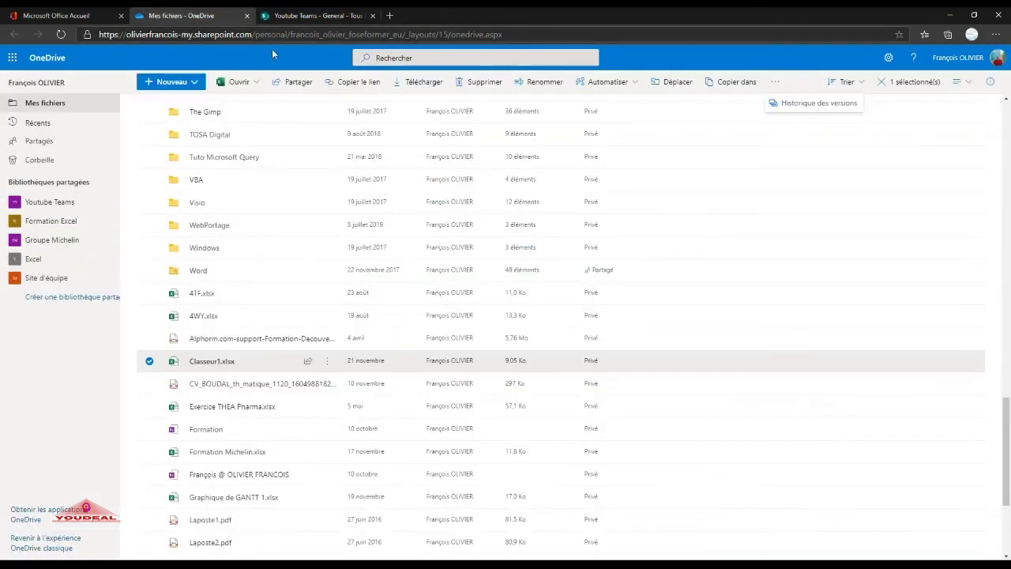
{"action": "left_click", "coordinate": [817, 111]}
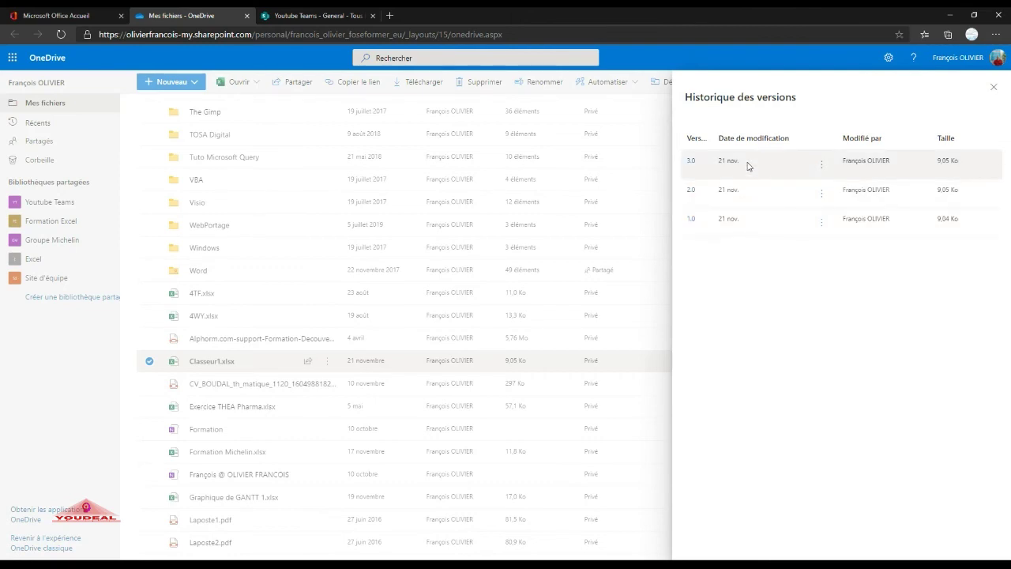
{"action": "left_click", "coordinate": [300, 14]}
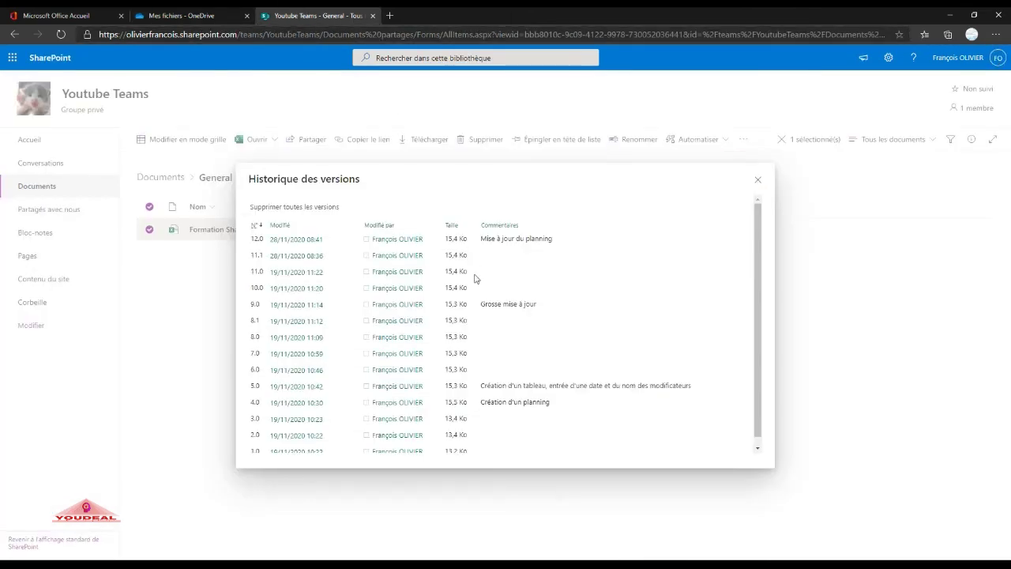